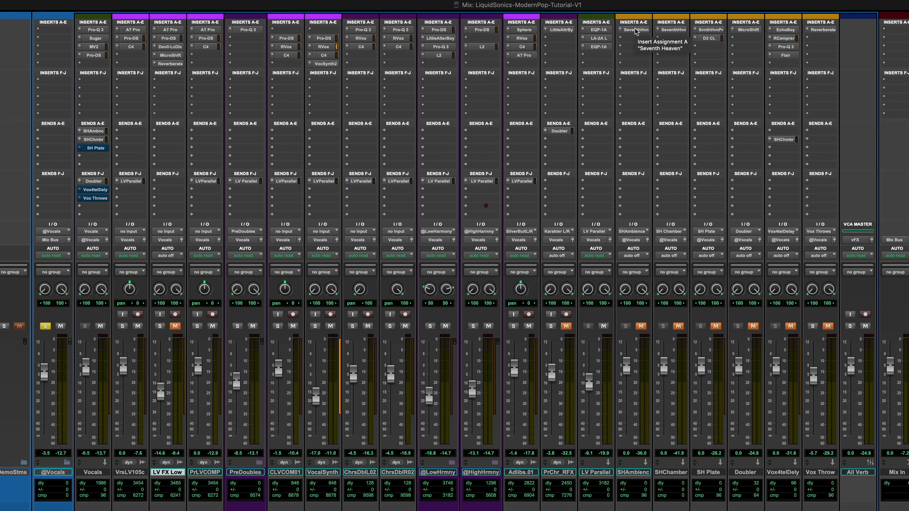
Step: Open the Seventh Heaven reverb on the SH Ambience track and adjust its Preset knob
click(636, 30)
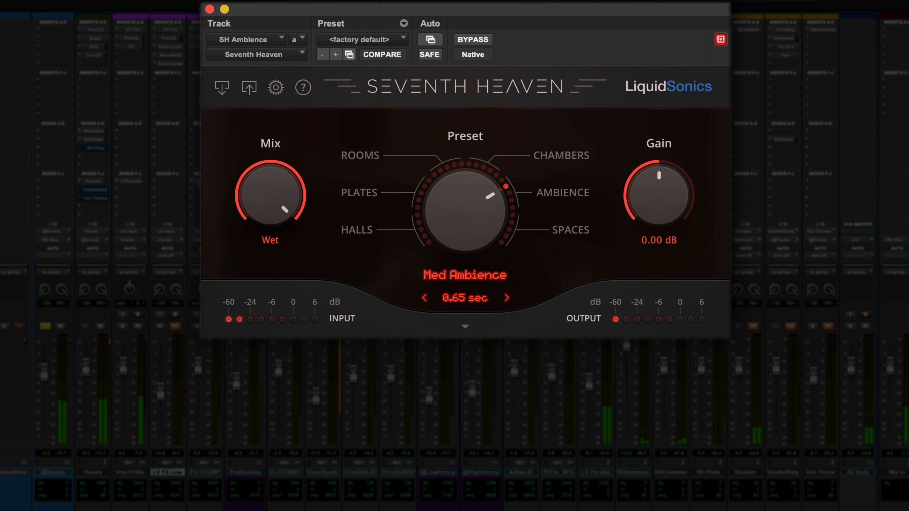
mouse_move(475, 199)
mouse_down()
mouse_move(471, 231)
mouse_move(467, 207)
mouse_up()
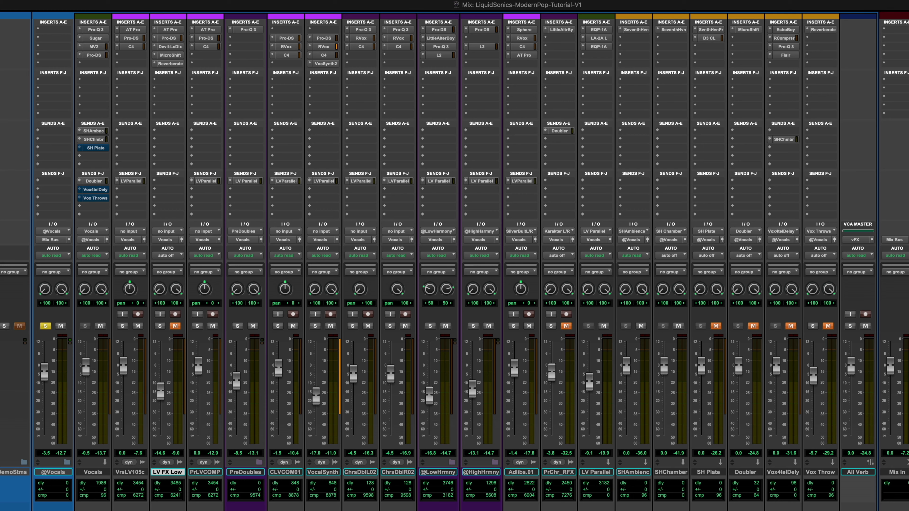
Step: Open the Seventh Heaven reverb on the SH Chamber track and choose the Vocal Chamber preset
click(675, 30)
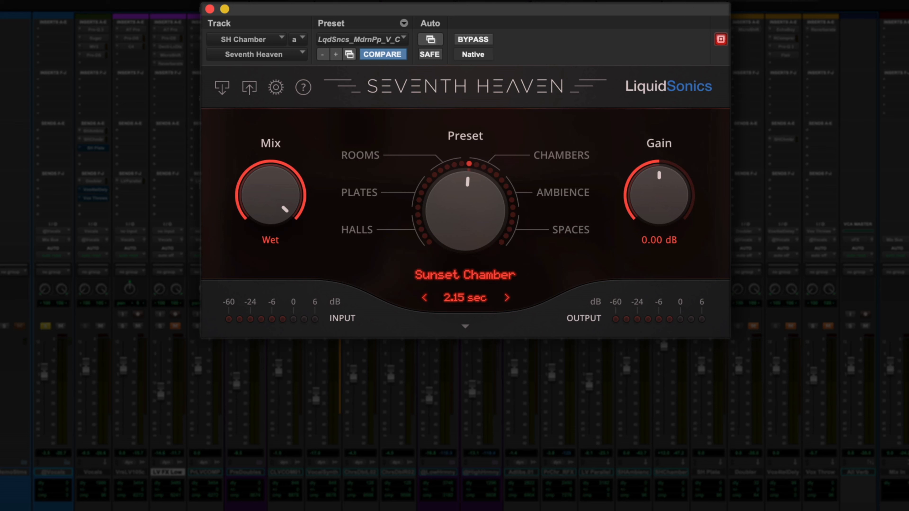
drag(472, 187, 472, 172)
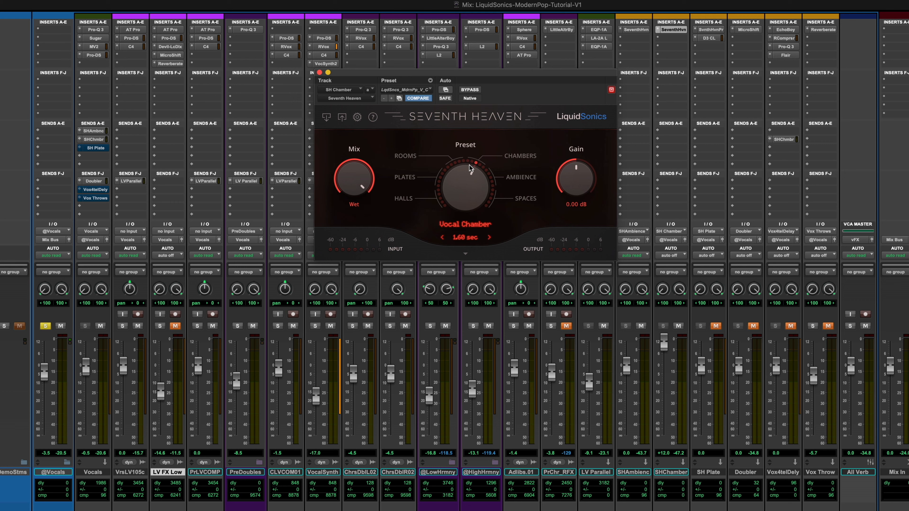
Step: Reveal the extra controls of the SH Chamber reverb and compare pre-delay times of 52 ms and 0 ms during playback
click(465, 248)
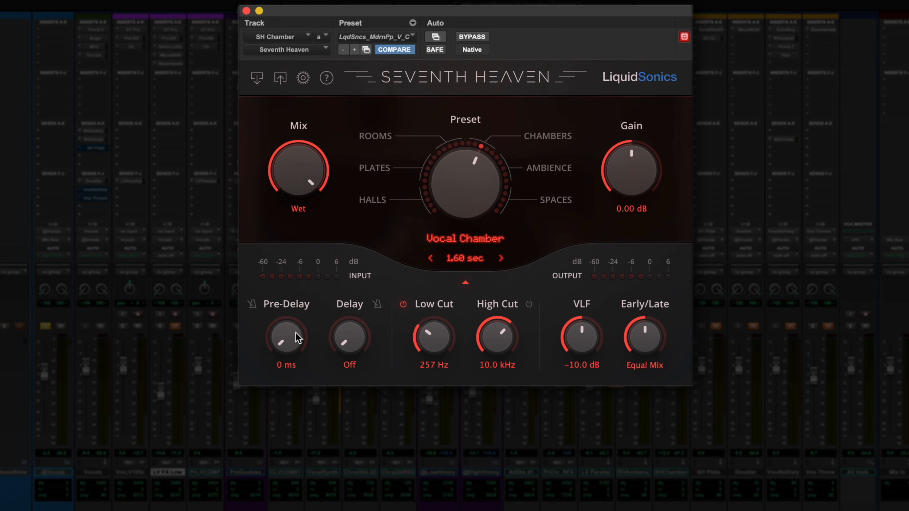
drag(350, 290, 345, 283)
drag(285, 307, 287, 296)
key(space)
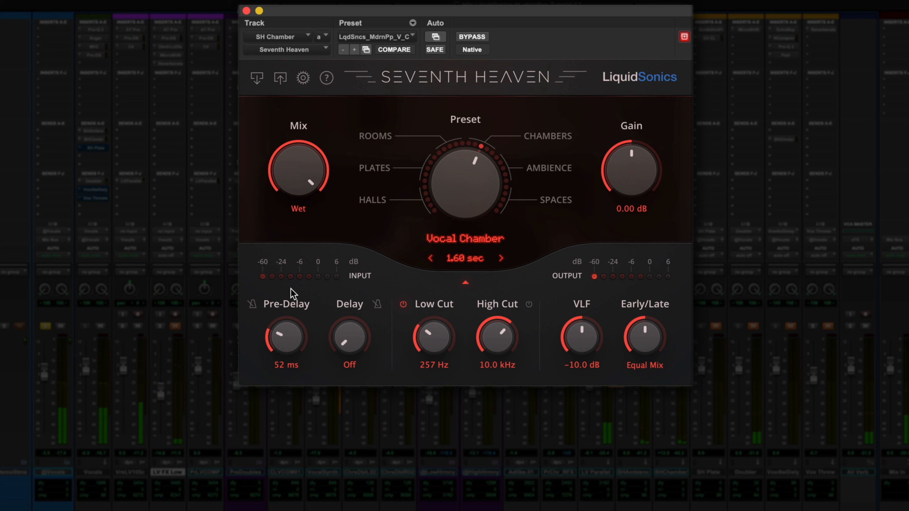
drag(286, 333, 285, 392)
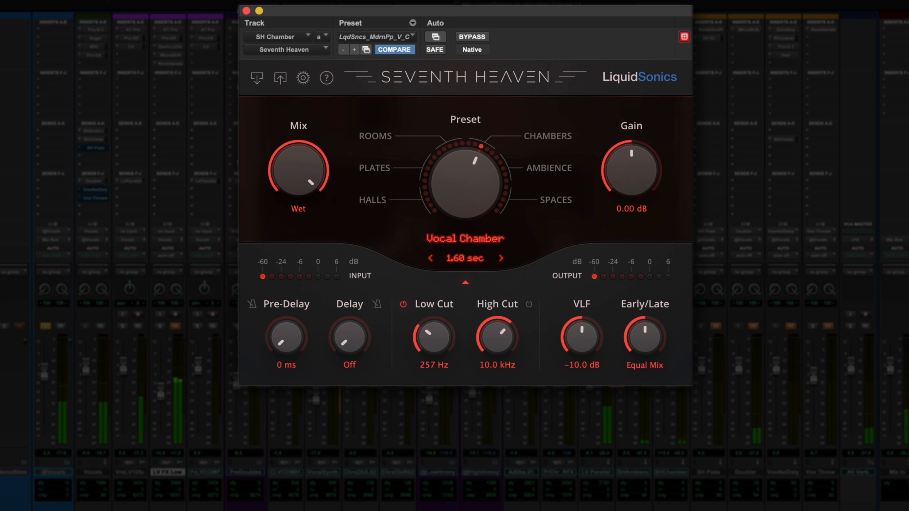
drag(290, 345, 296, 299)
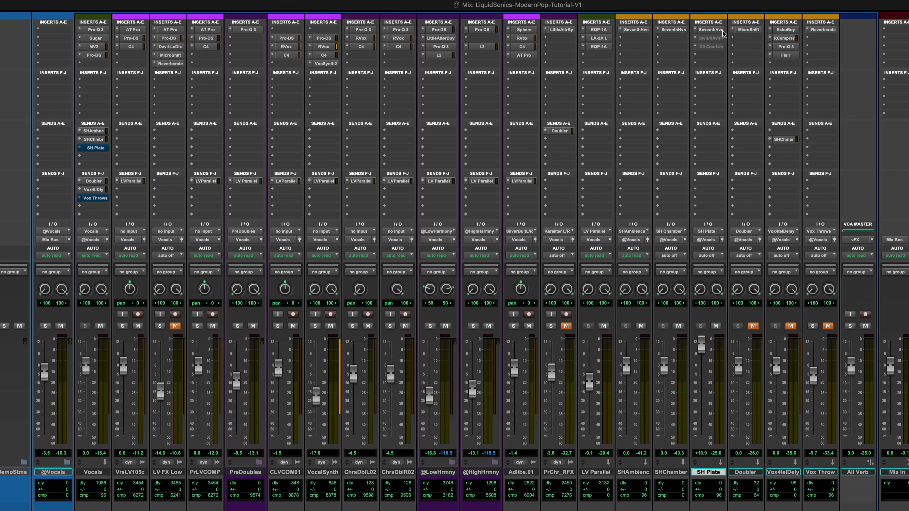
Step: Set the SH Plate fader to +12.0 dB and open the track's Seventh Heaven reverb with its extra controls shown
drag(701, 344, 701, 436)
click(722, 29)
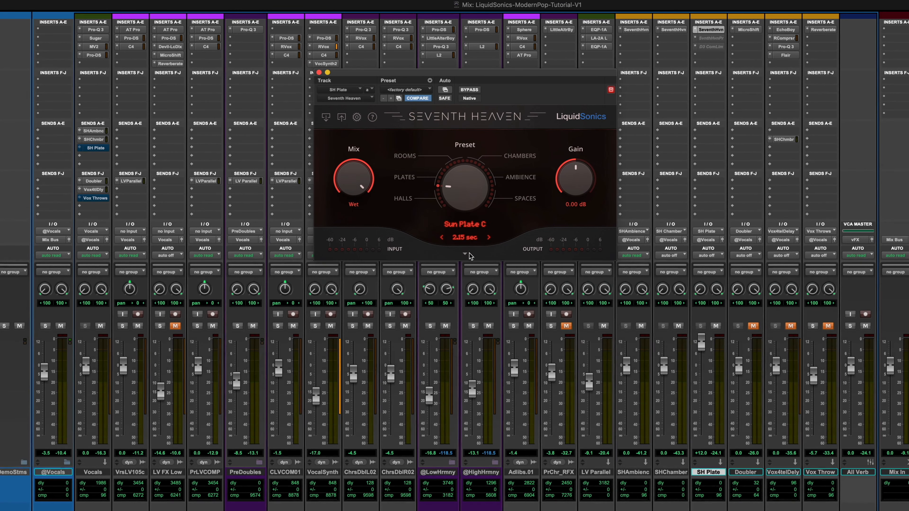
click(464, 326)
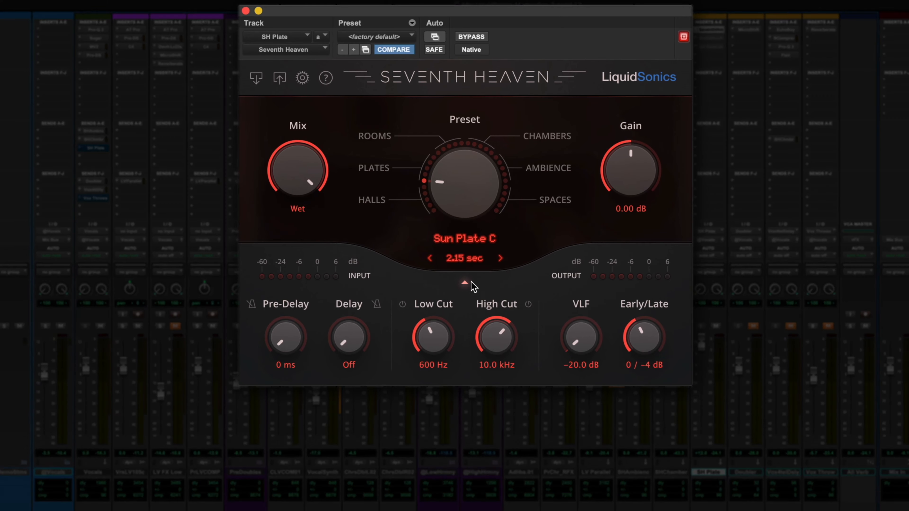
Step: Toggle tempo sync on the SH Plate reverb's delay to compare a 1/4 delay with the delay off
click(376, 304)
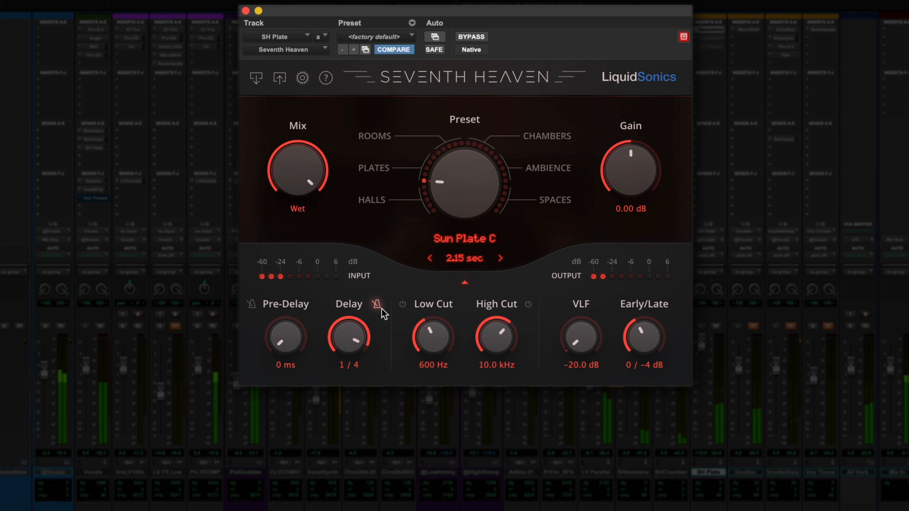
click(379, 307)
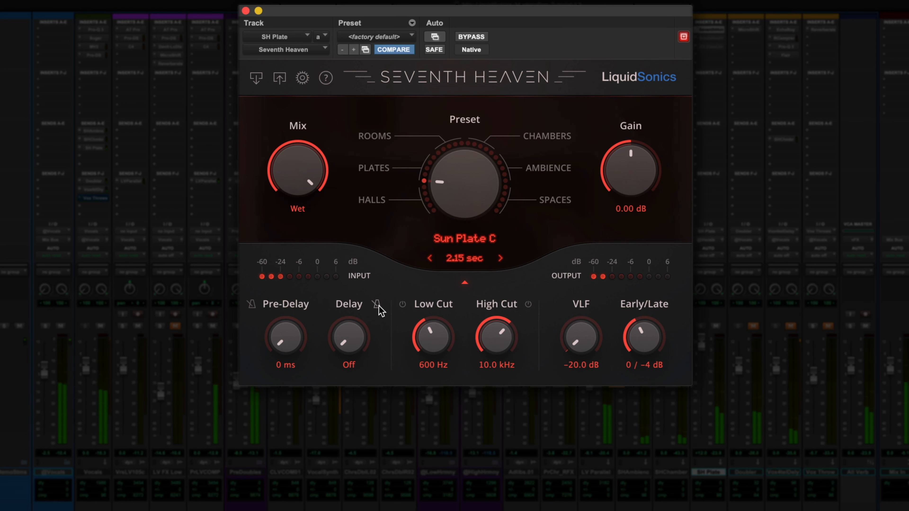
click(379, 306)
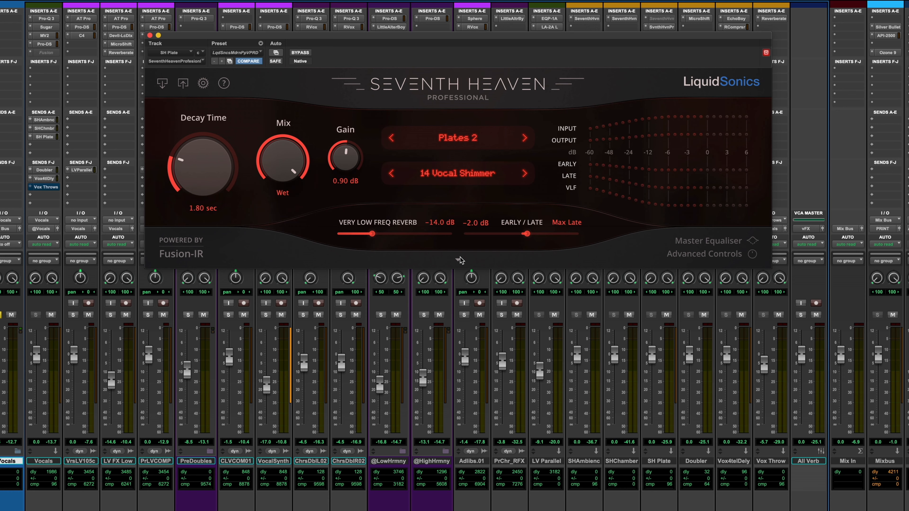
Step: Show the advanced controls of Seventh Heaven Professional and load 14 Vocal Shimmer from the Plates 2 bank
click(459, 259)
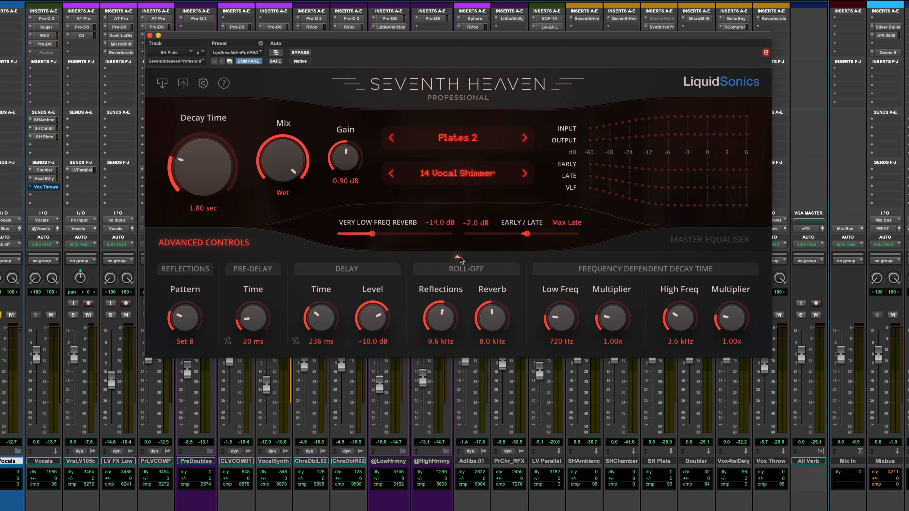
click(481, 139)
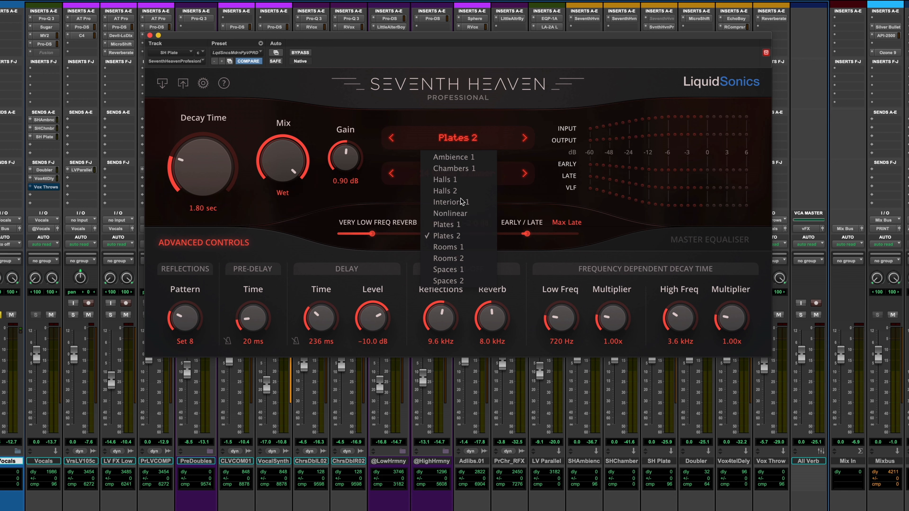
click(462, 235)
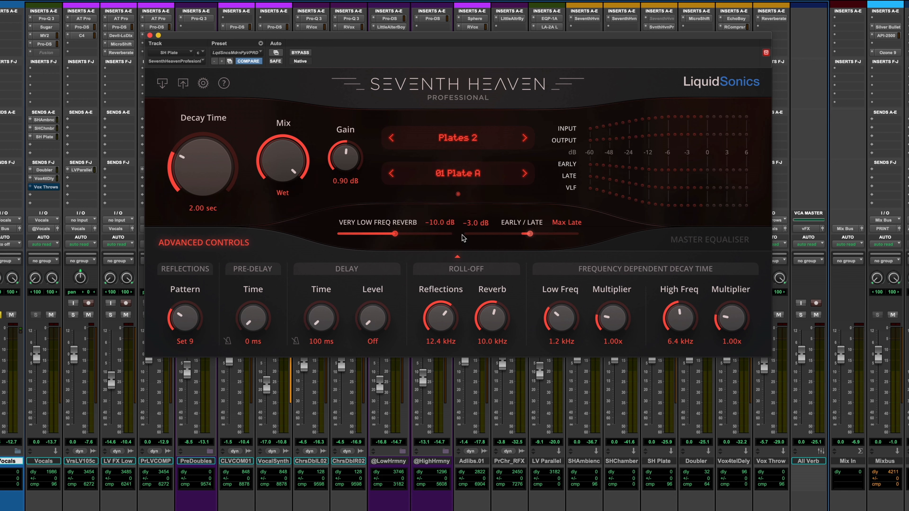
click(477, 176)
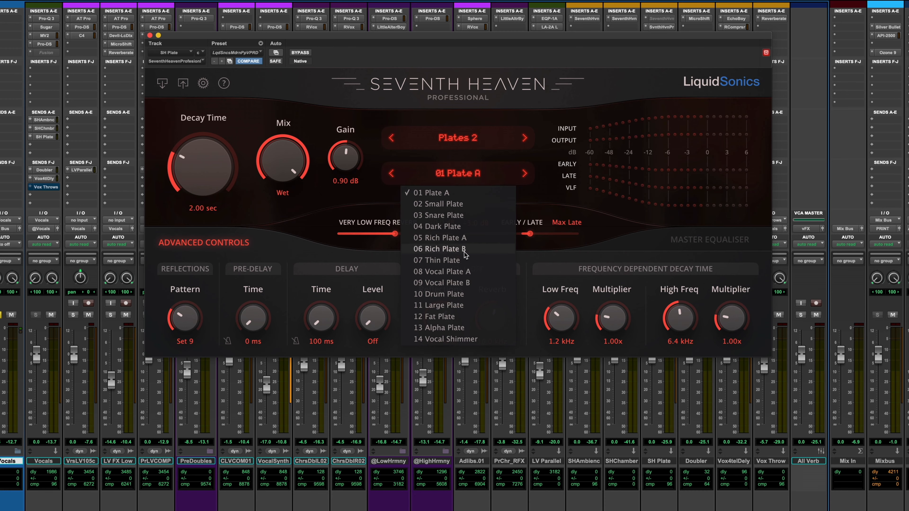
click(467, 340)
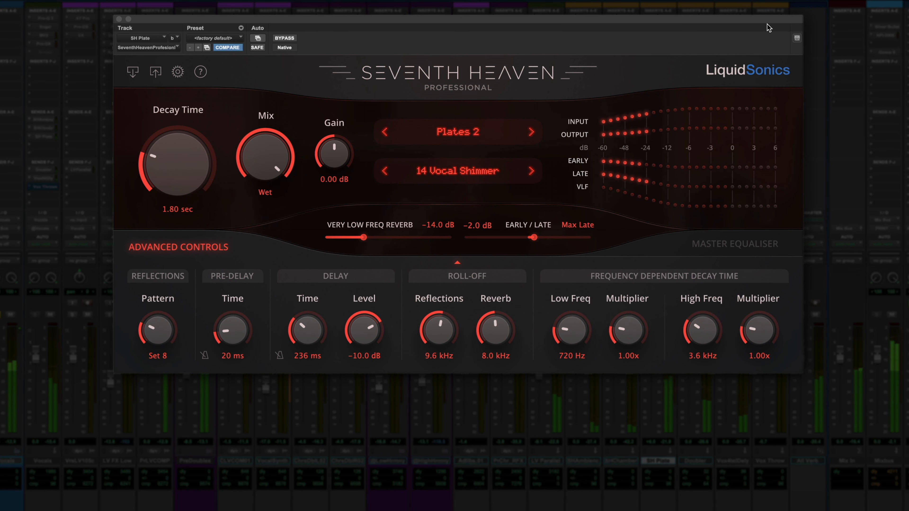
Step: Set the plate reverb's decay time to 3.40 sec, its pre-delay to 50 ms and its tempo-synced delay to 1/4
drag(171, 161, 173, 129)
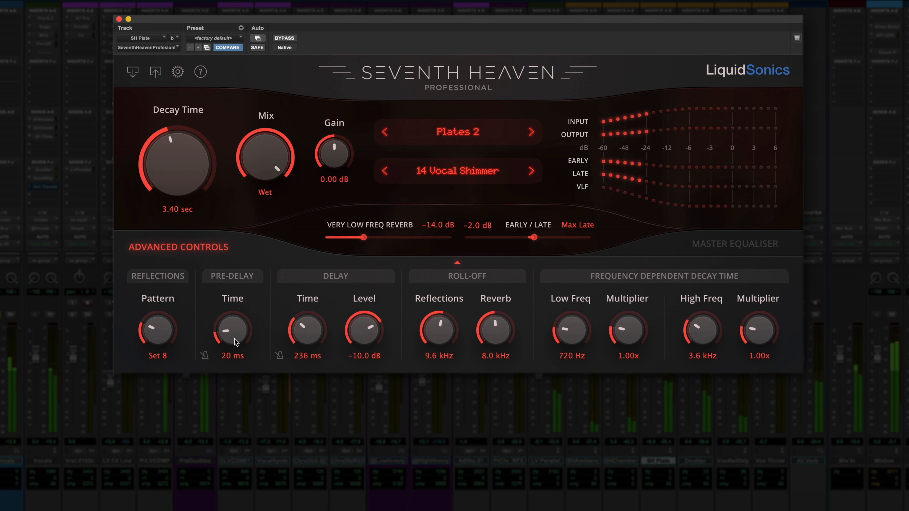
drag(233, 339, 236, 324)
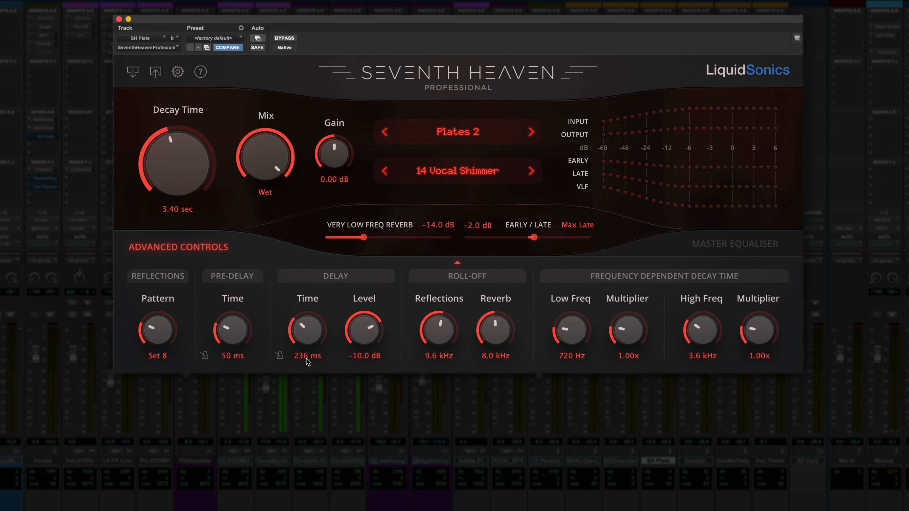
click(281, 357)
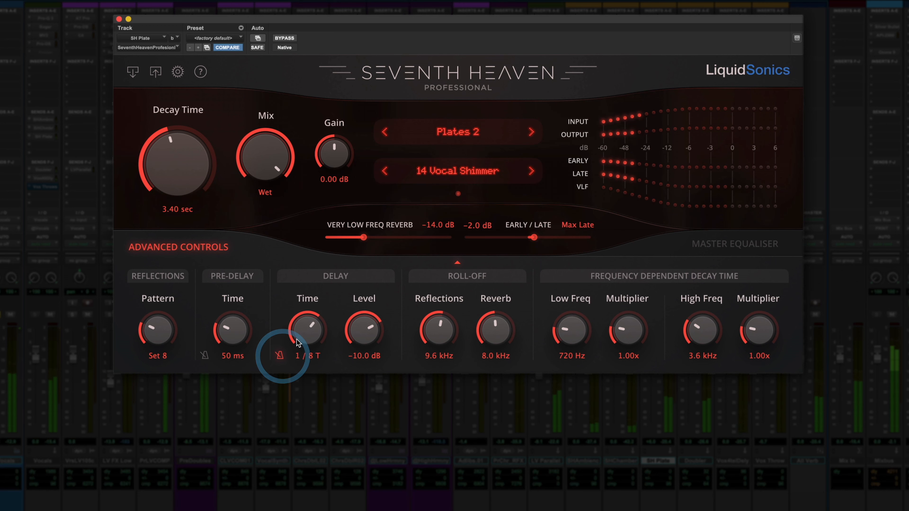
drag(302, 321, 302, 308)
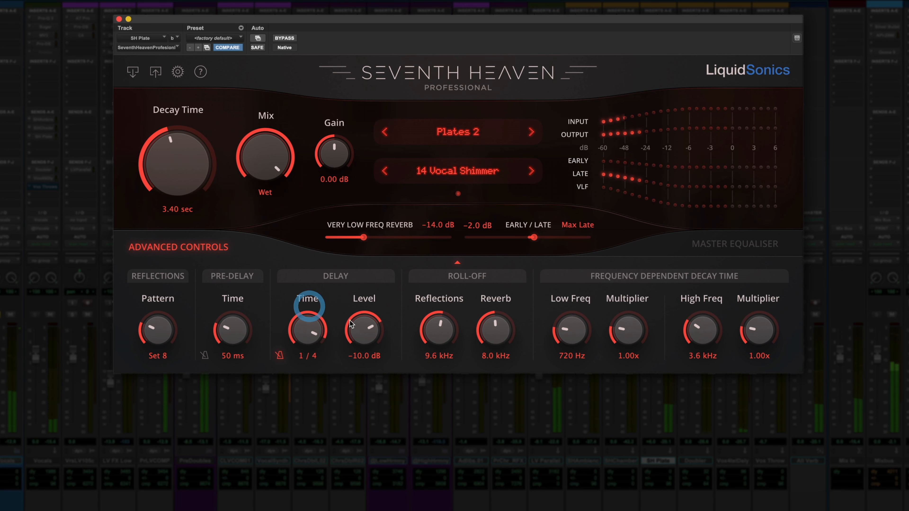
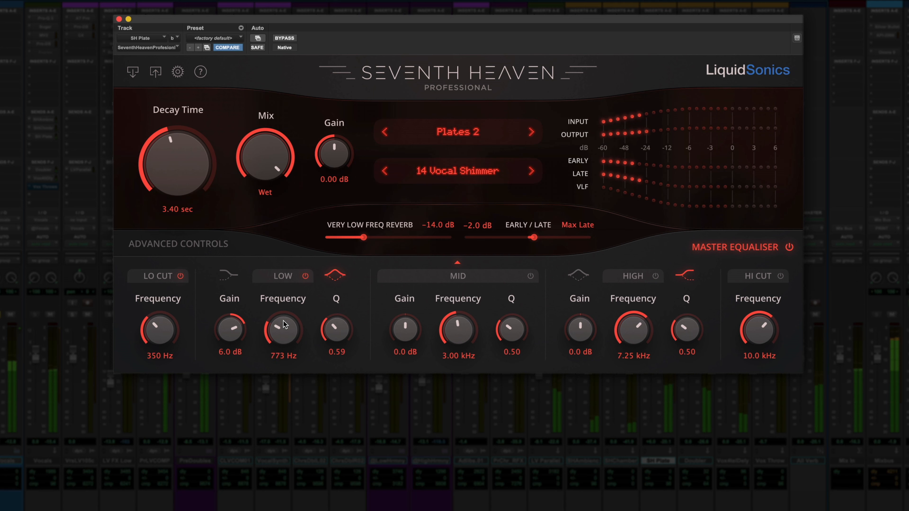
Step: In the Master Equaliser, set the Low band to -3.2 dB at 743 Hz and enable the Mid band at -2.2 dB, 2.22 kHz
drag(283, 324, 323, 324)
drag(231, 327, 229, 382)
click(529, 277)
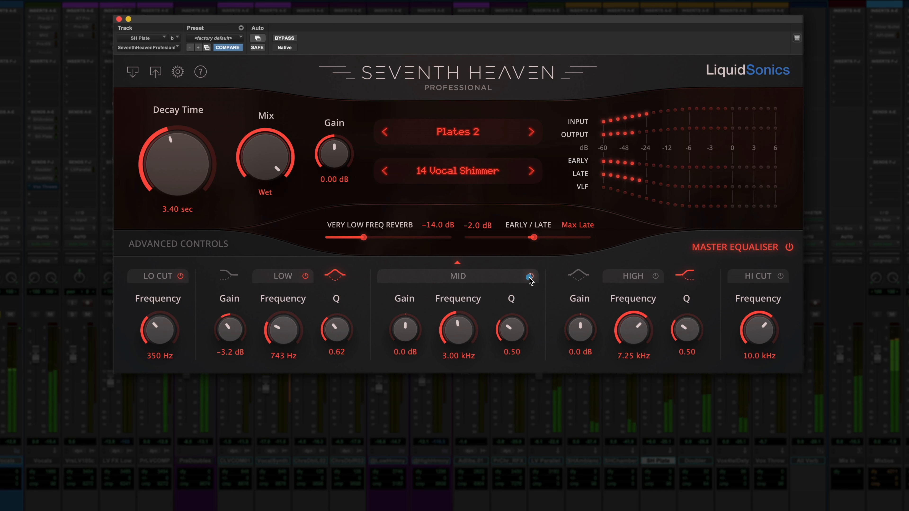
drag(406, 327, 393, 371)
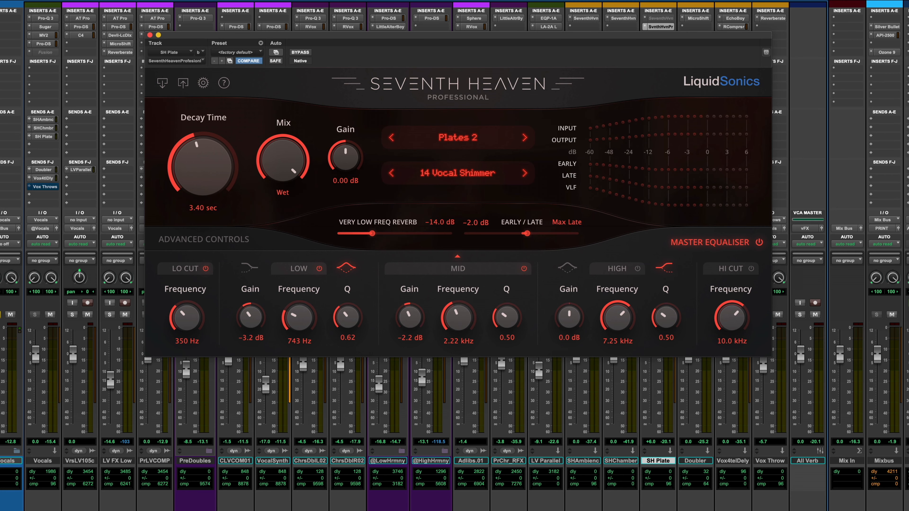
Step: Close the reverb and insert a multichannel Dyn3 Compressor/Limiter after it on the SH Plate track
click(149, 35)
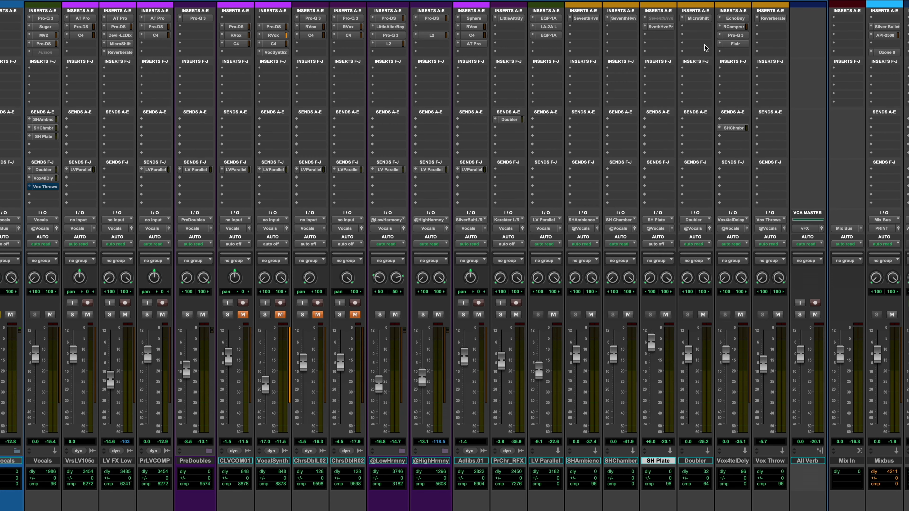
click(665, 35)
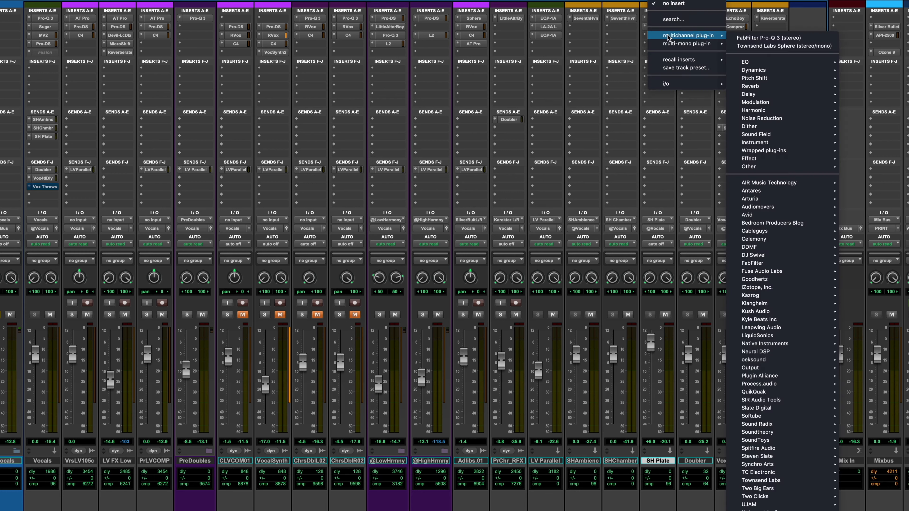
mouse_move(803, 74)
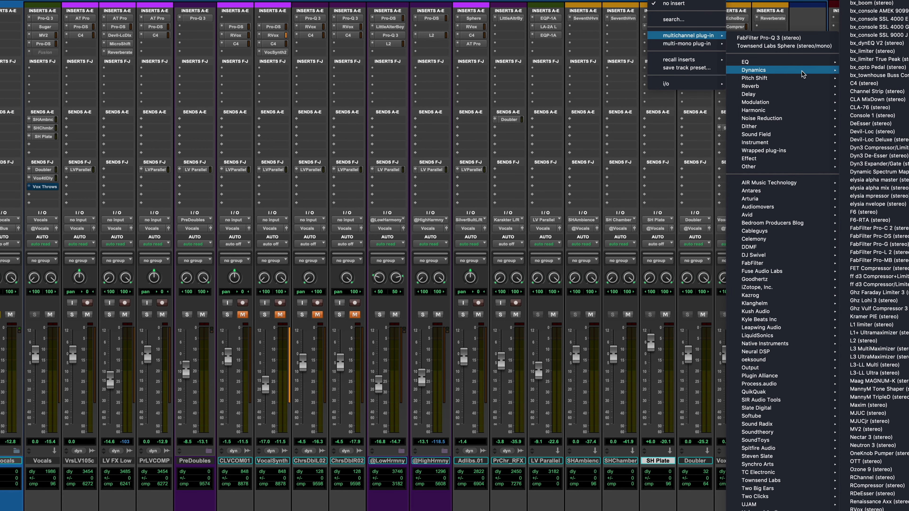
click(890, 147)
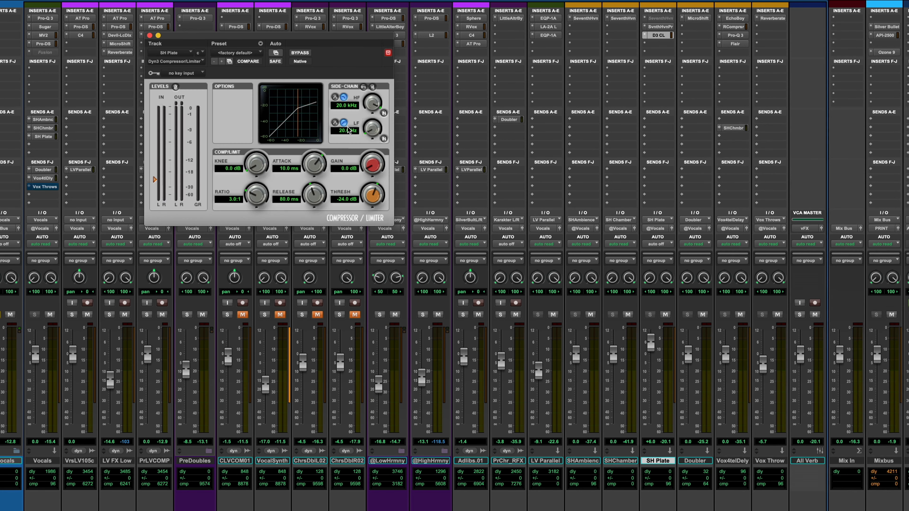
drag(307, 40, 497, 51)
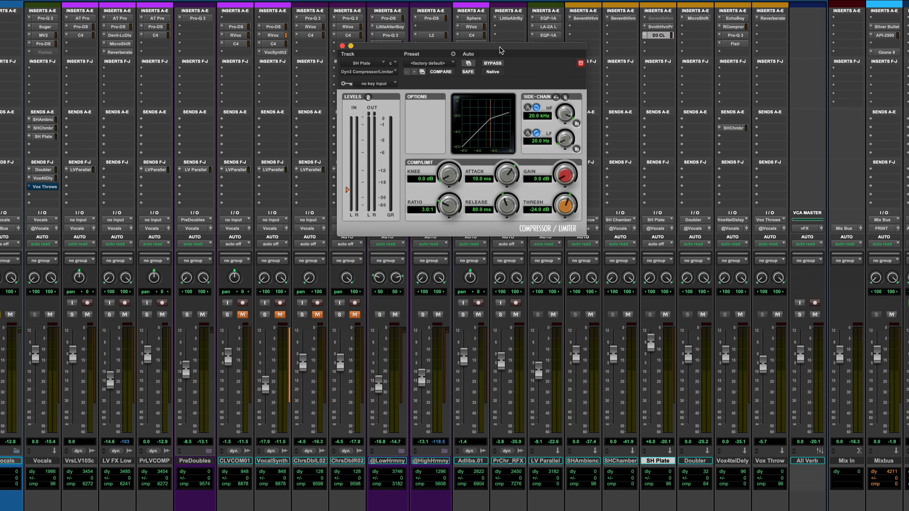
Step: Set the compressor's key input to SH Plate.L and enable its external side-chain key
click(373, 86)
mouse_move(374, 86)
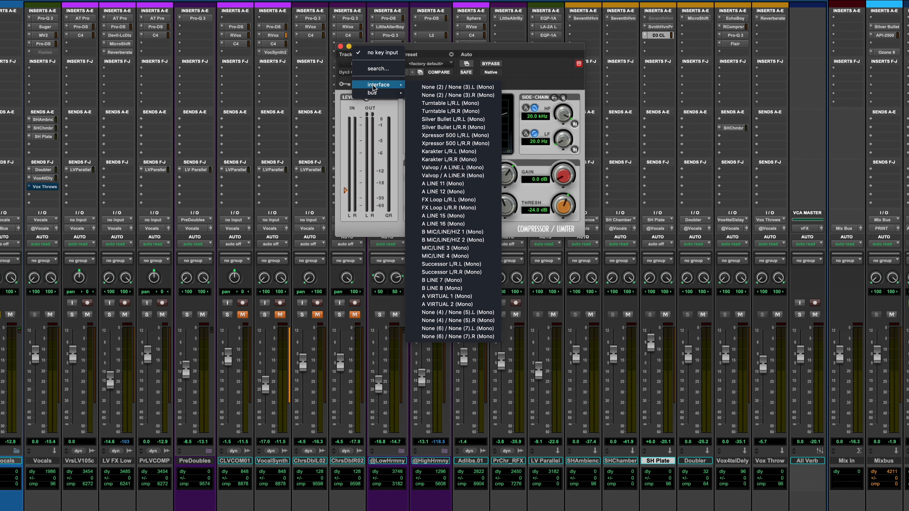
text(sh)
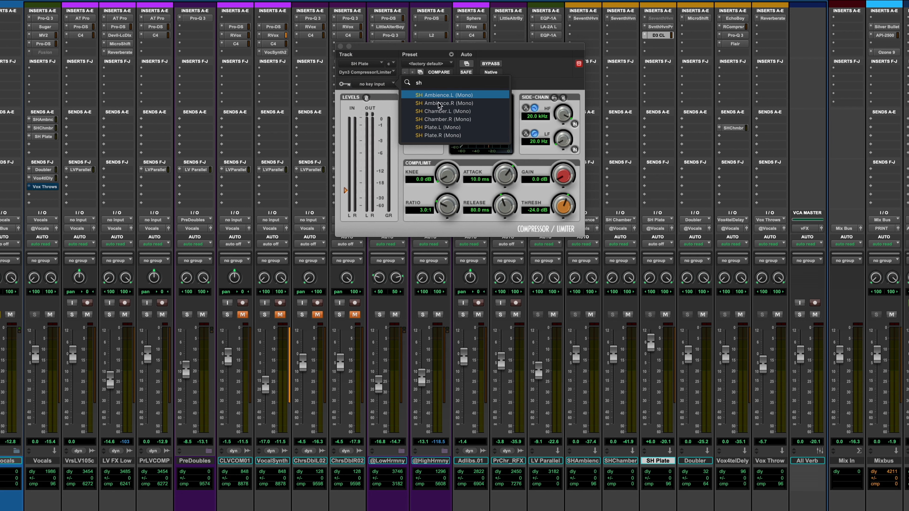
click(447, 129)
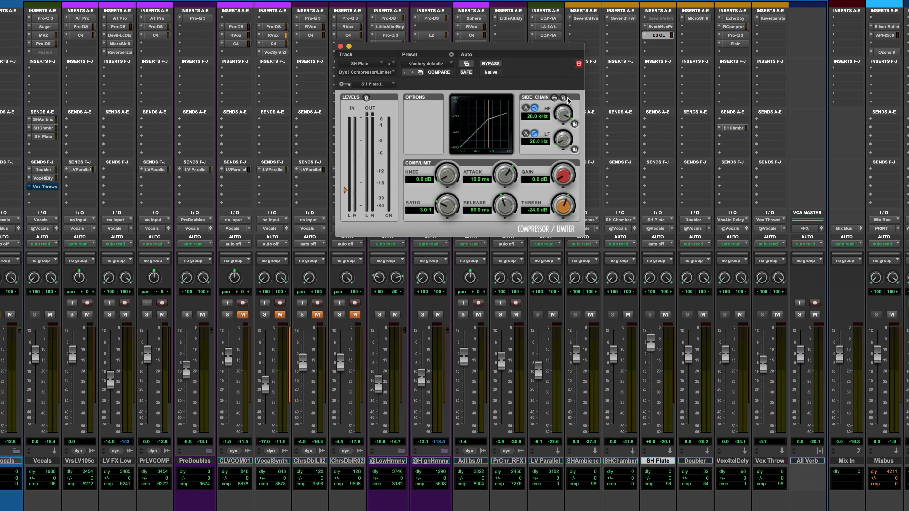
click(554, 98)
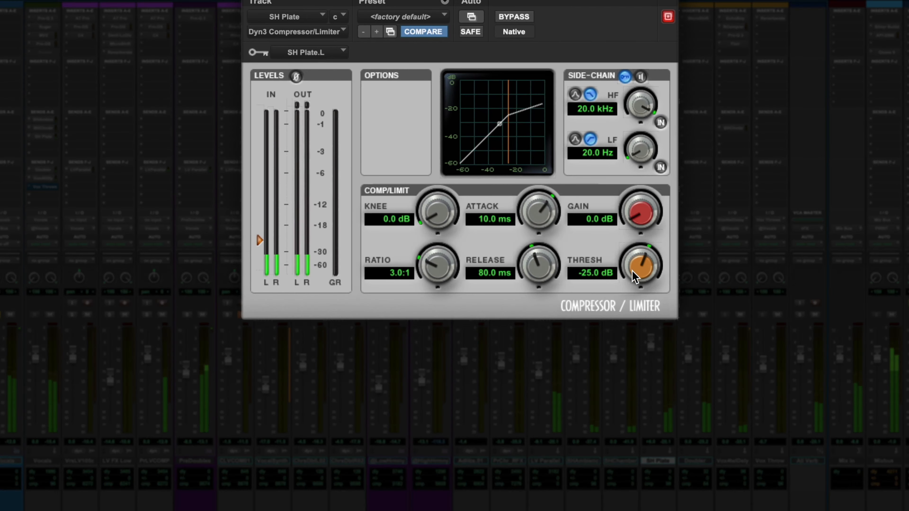
Step: Lower the compressor's threshold to -46.2 dB
drag(575, 221, 572, 259)
drag(640, 267, 640, 269)
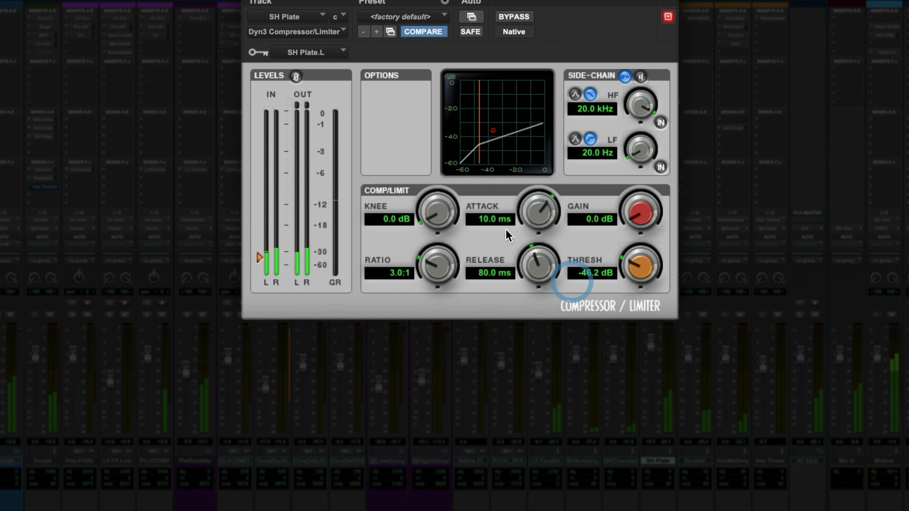
Step: On the SH Plate compressor, set the attack to 2.0 ms, the gain to 2.9 dB and the release to 902.5 ms
drag(527, 210, 529, 229)
mouse_move(640, 220)
mouse_down()
mouse_move(647, 193)
mouse_move(645, 208)
mouse_move(624, 224)
mouse_up()
mouse_move(528, 272)
mouse_down()
mouse_move(544, 254)
mouse_move(540, 278)
mouse_up()
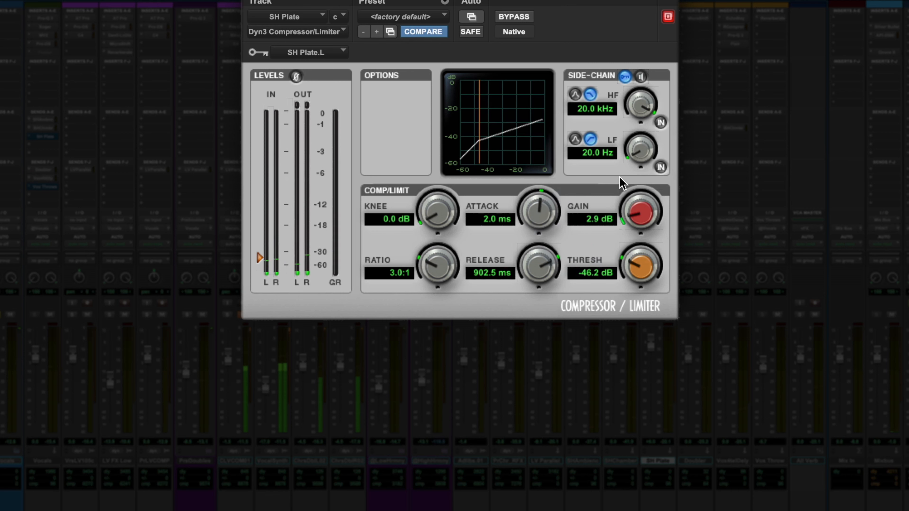
Step: Raise the compressor's threshold to -32.5 dB and compare the ducking with its external side-chain key off and on
drag(641, 248, 661, 204)
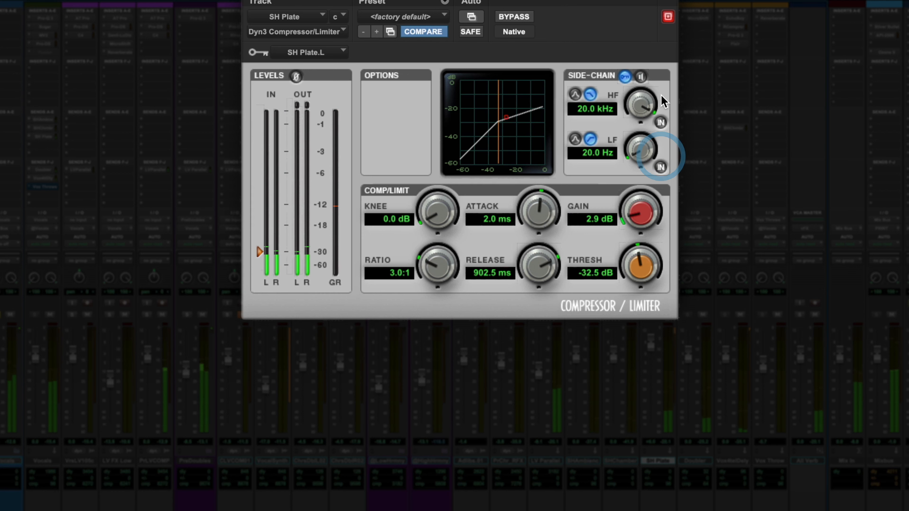
click(626, 77)
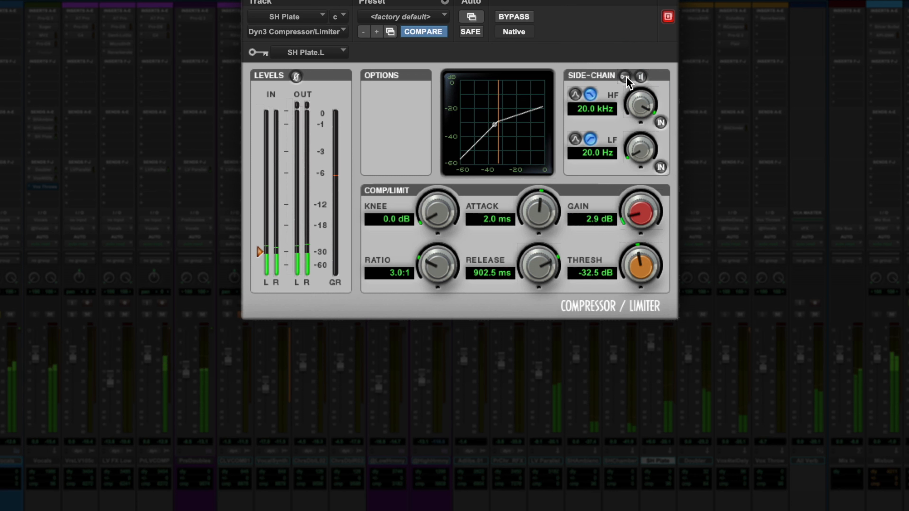
click(625, 76)
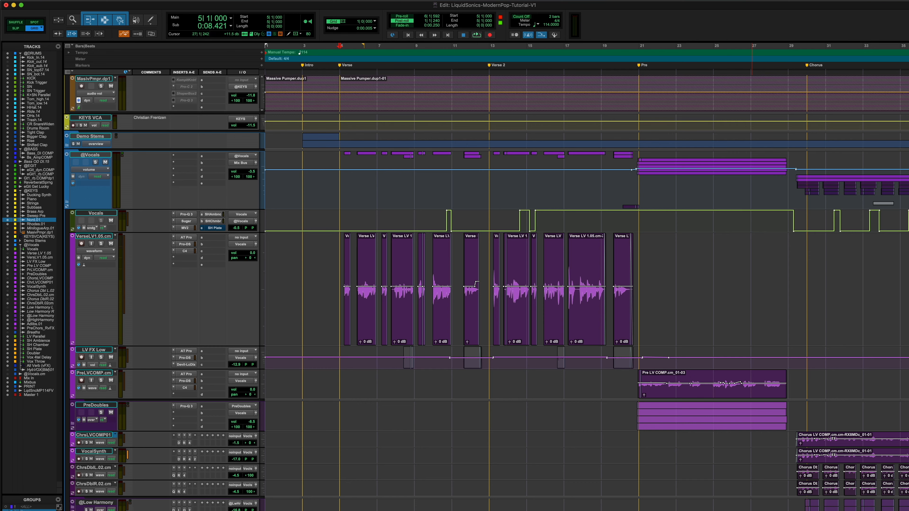
Step: Play the verse from bar 5 to listen to the vocal with its reverbs, and stop playback
key(space)
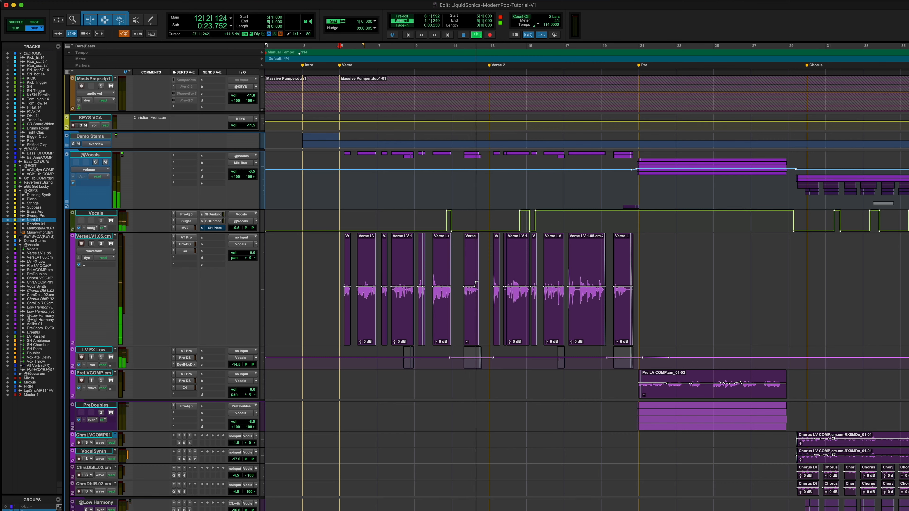
key(space)
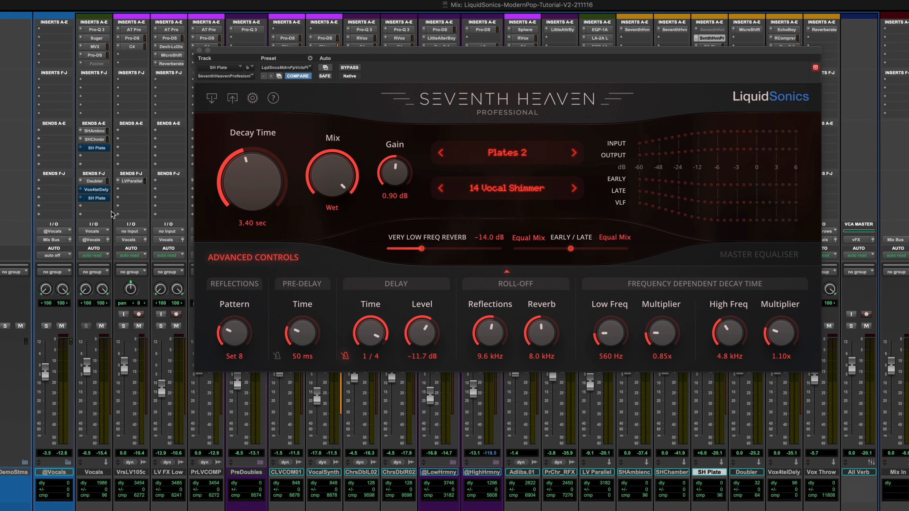
Step: Open the second SH Plate send on the Vocals track, close the Seventh Heaven reverb, and reassign the send to Vox Throws
click(97, 198)
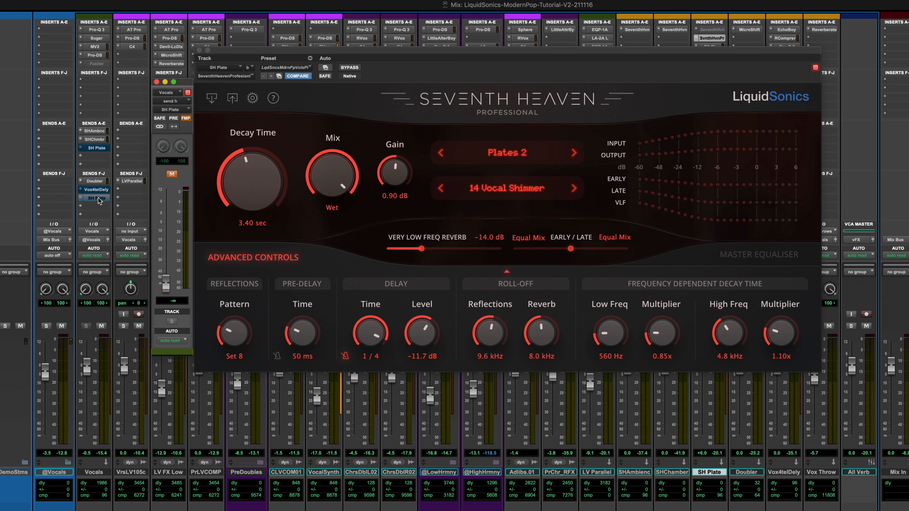
key(space)
click(199, 50)
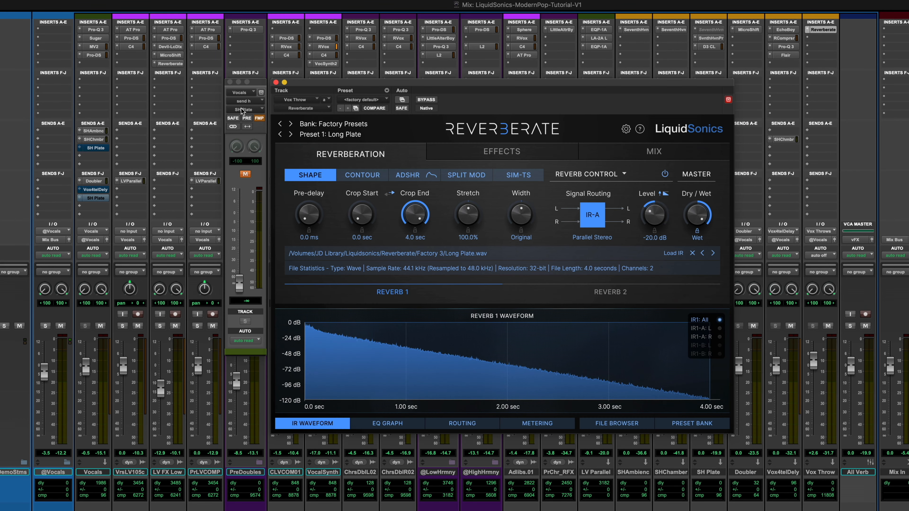
click(241, 109)
text(thr)
key(Return)
Step: In Reverberate on the Vox Throw track, load the Fusion-IR bank FS-91 Plates from LiquidSonics FS-91
click(347, 125)
mouse_move(343, 149)
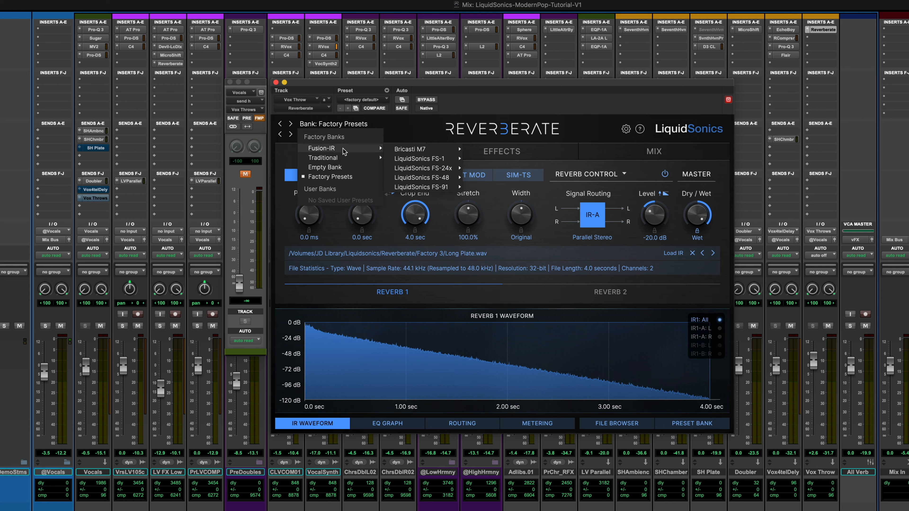
mouse_move(398, 152)
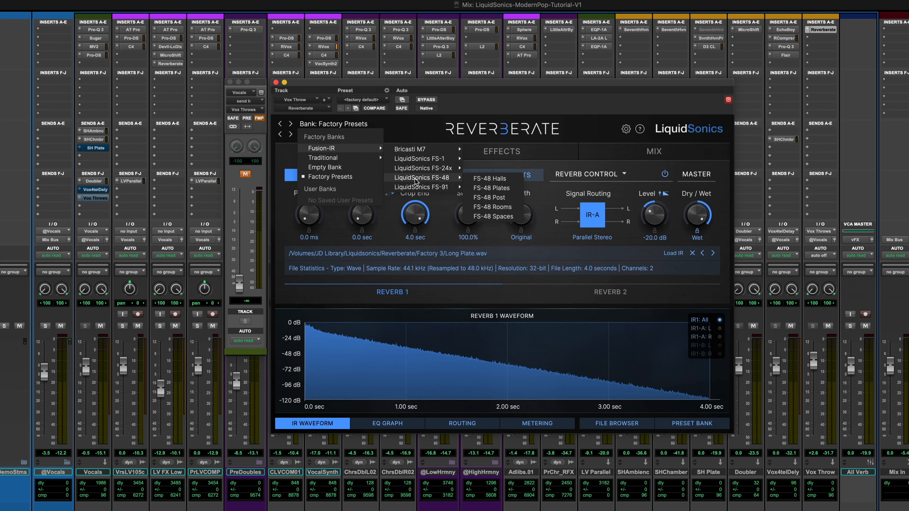
mouse_move(416, 187)
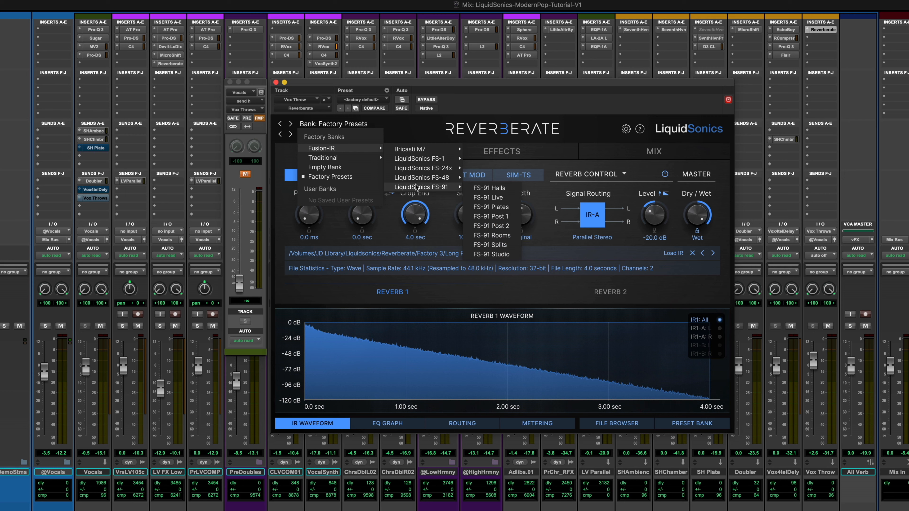
click(492, 207)
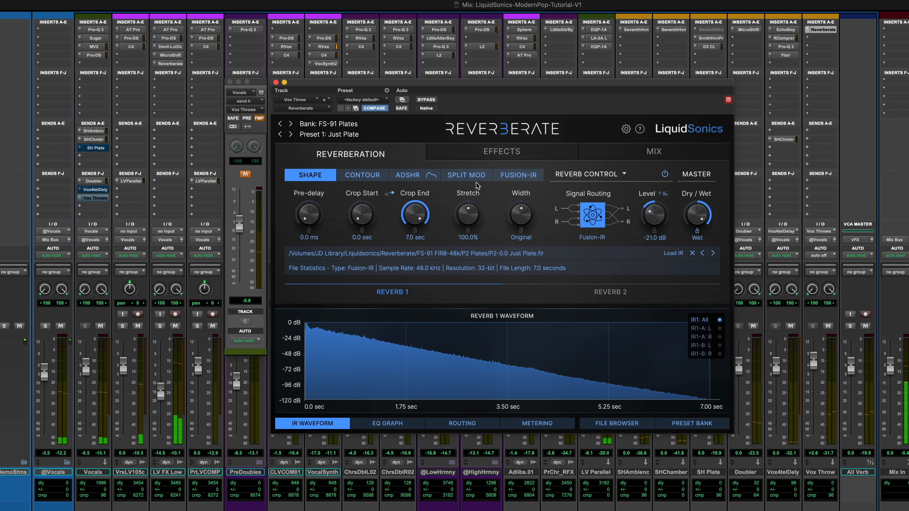
Step: Audition the Rock Plate, Small Vox Plate and Great Plate presets, and load preset 14, Vocal Eko Plate
click(356, 135)
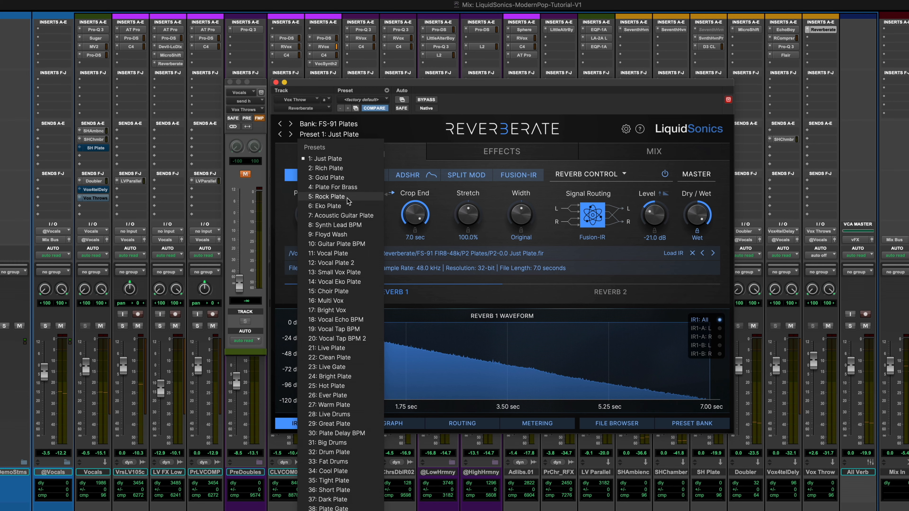
click(329, 196)
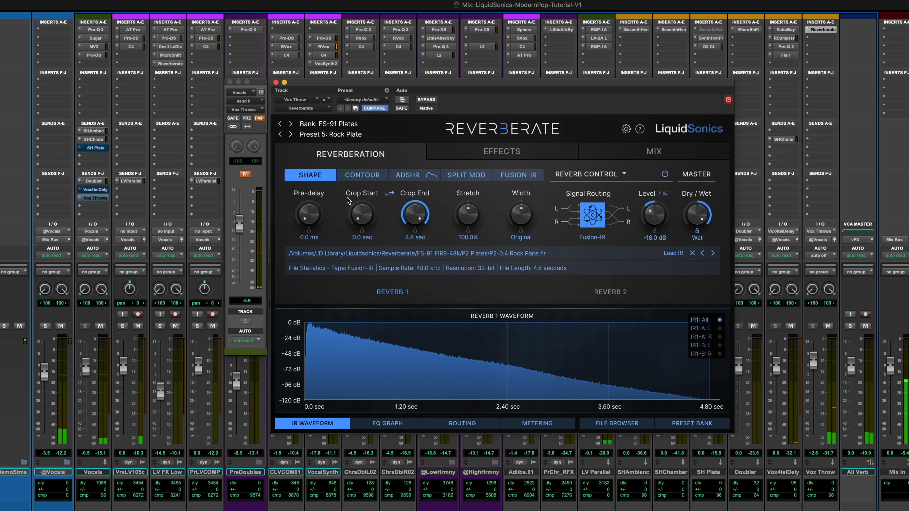
click(349, 135)
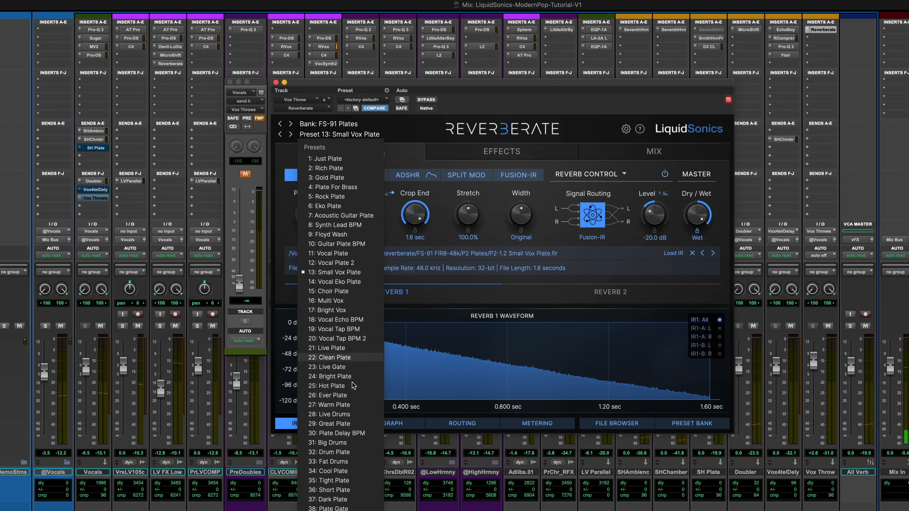
click(351, 423)
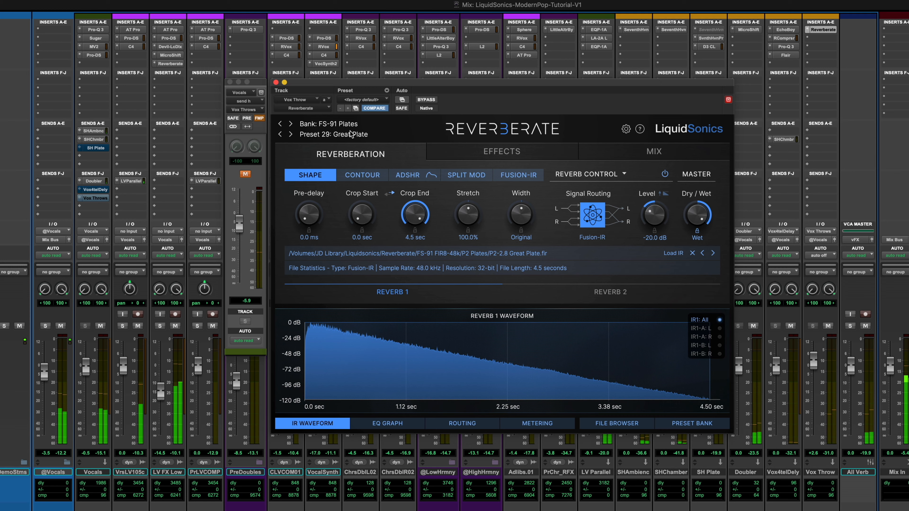
click(336, 134)
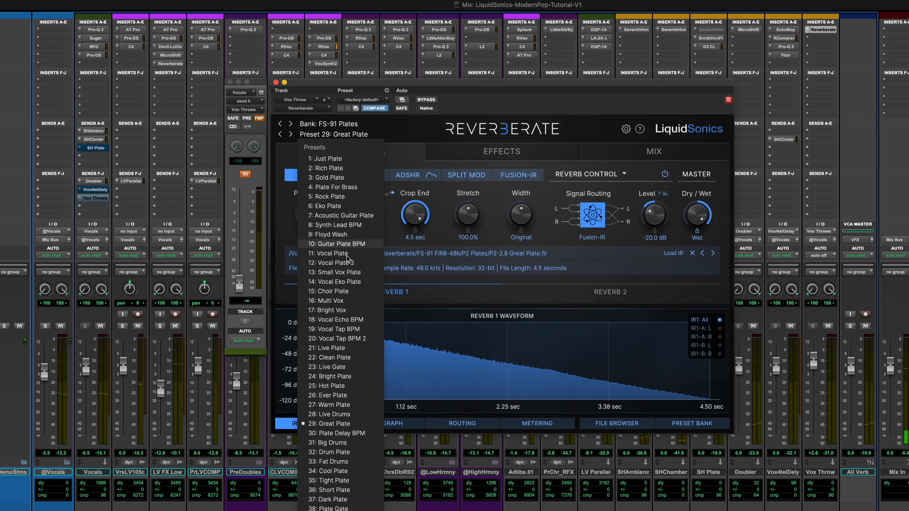
click(345, 281)
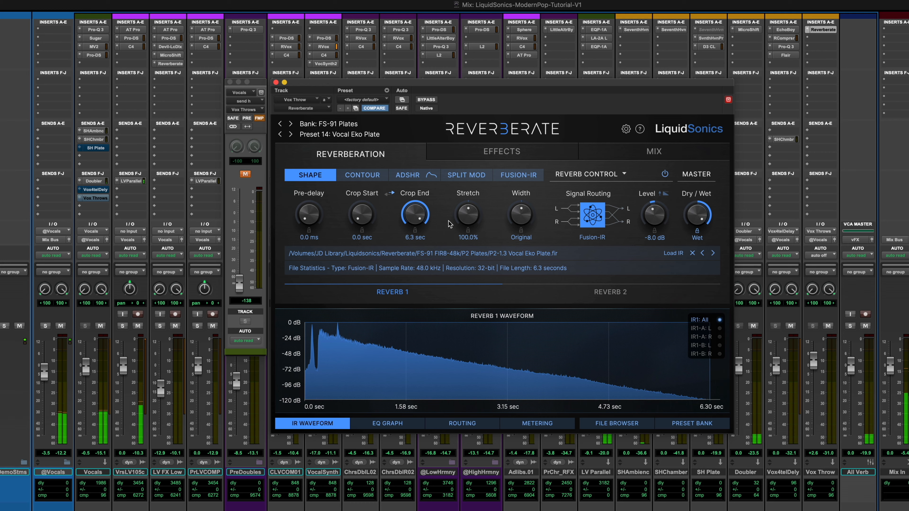